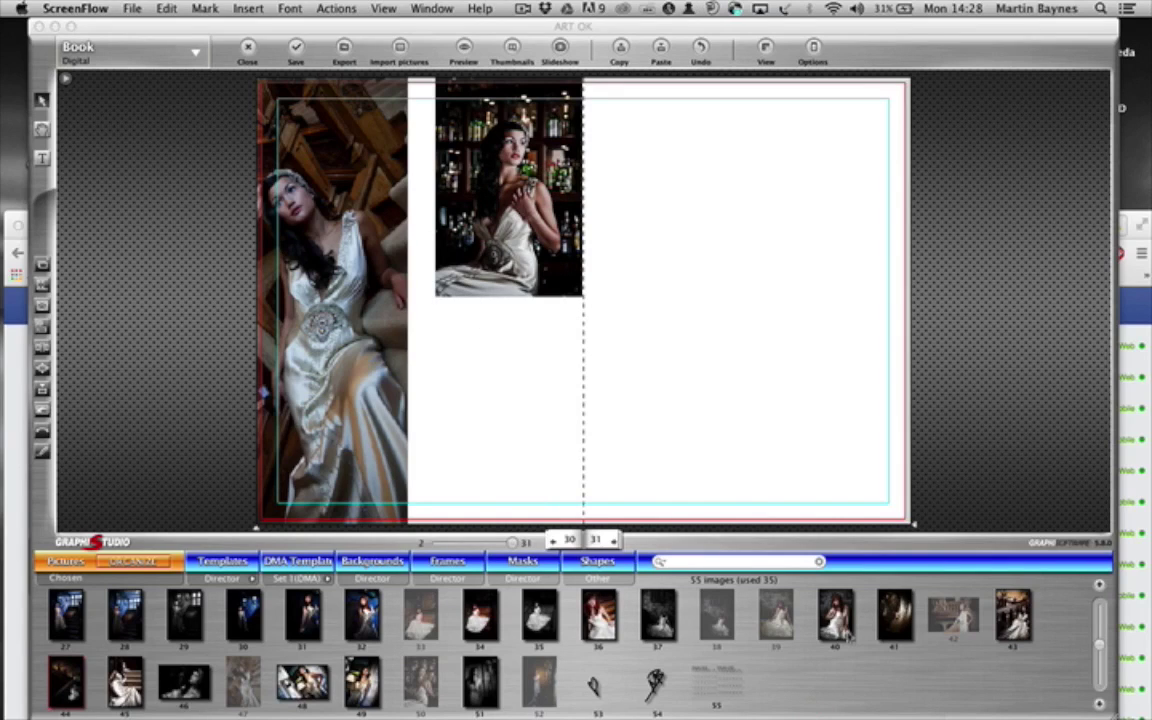
Step: Place picture 40 on page 31 and apply the dimensions of the bar photo on page 30 to it
left_click(763, 571)
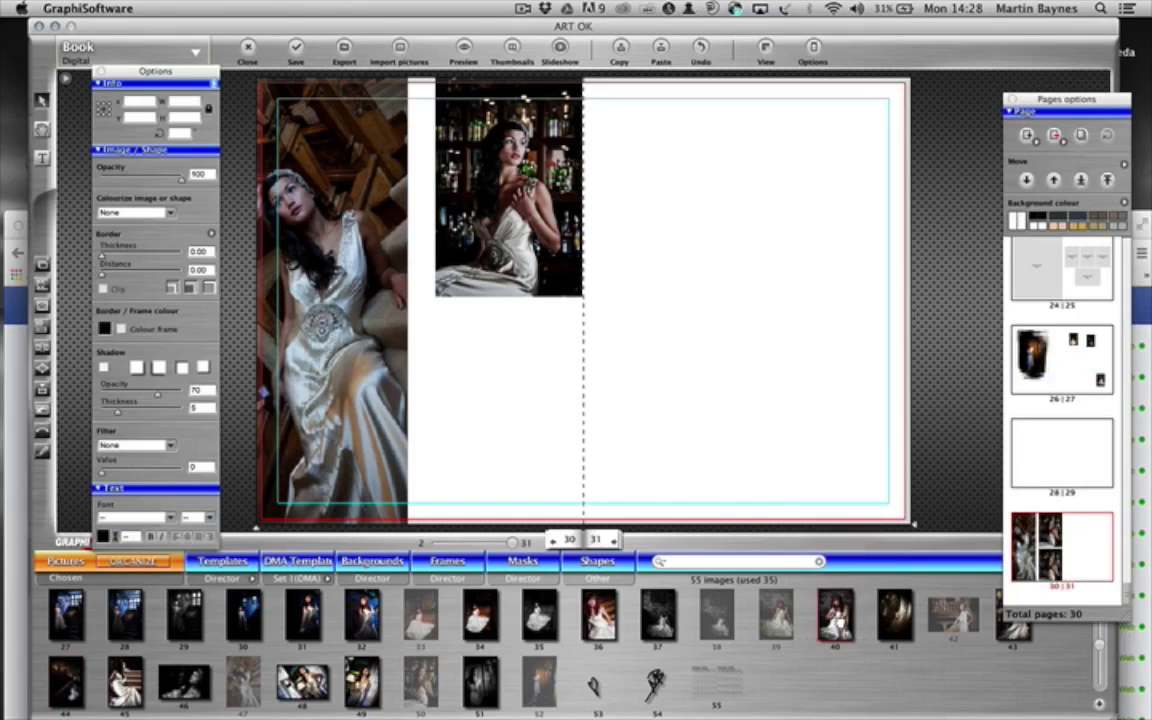
left_click_drag(836, 614, 681, 370)
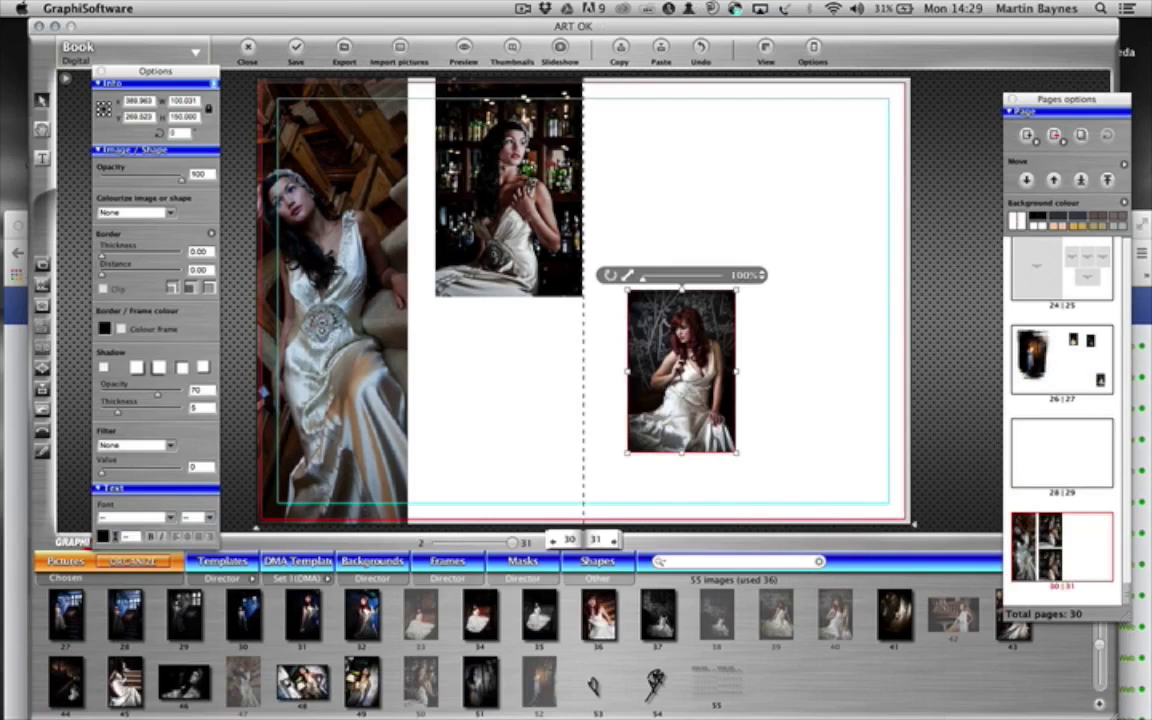
left_click(440, 160)
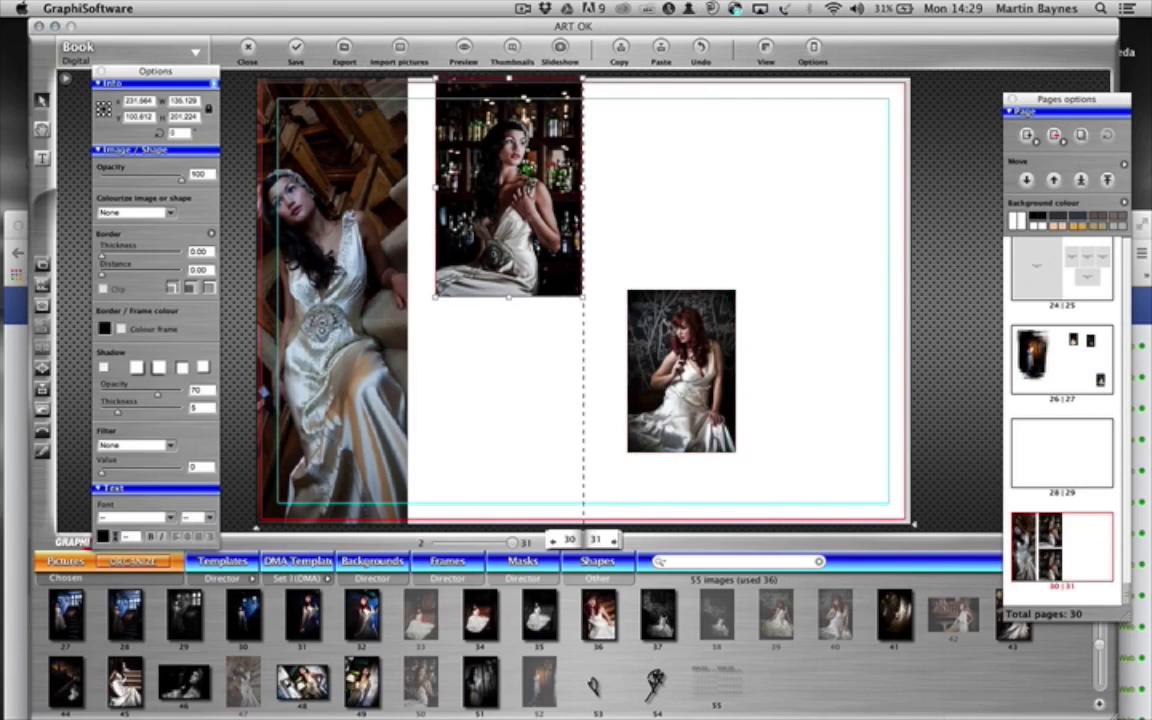
left_click(632, 330)
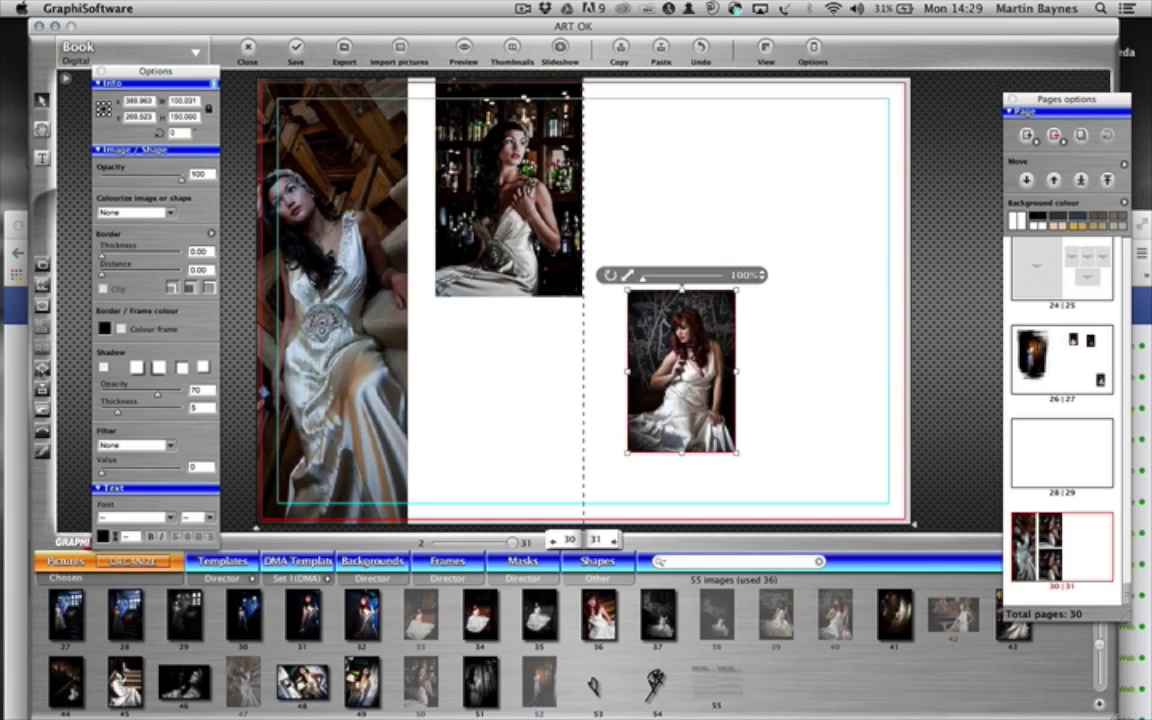
left_click(42, 397)
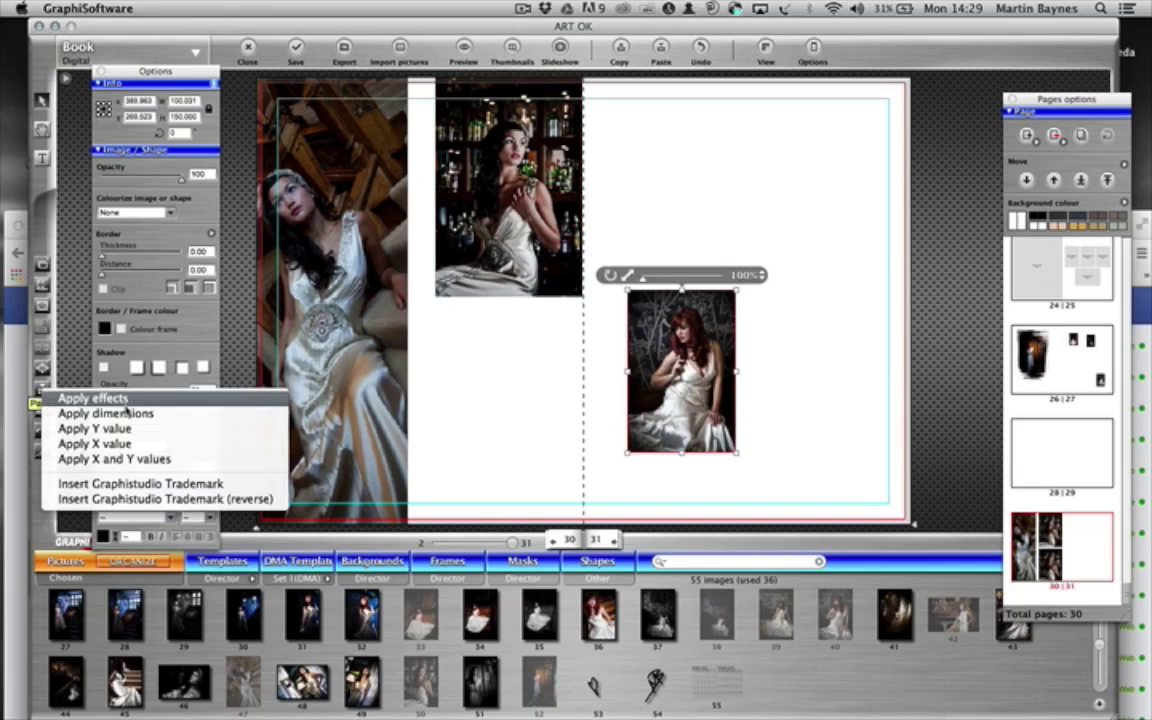
left_click(130, 413)
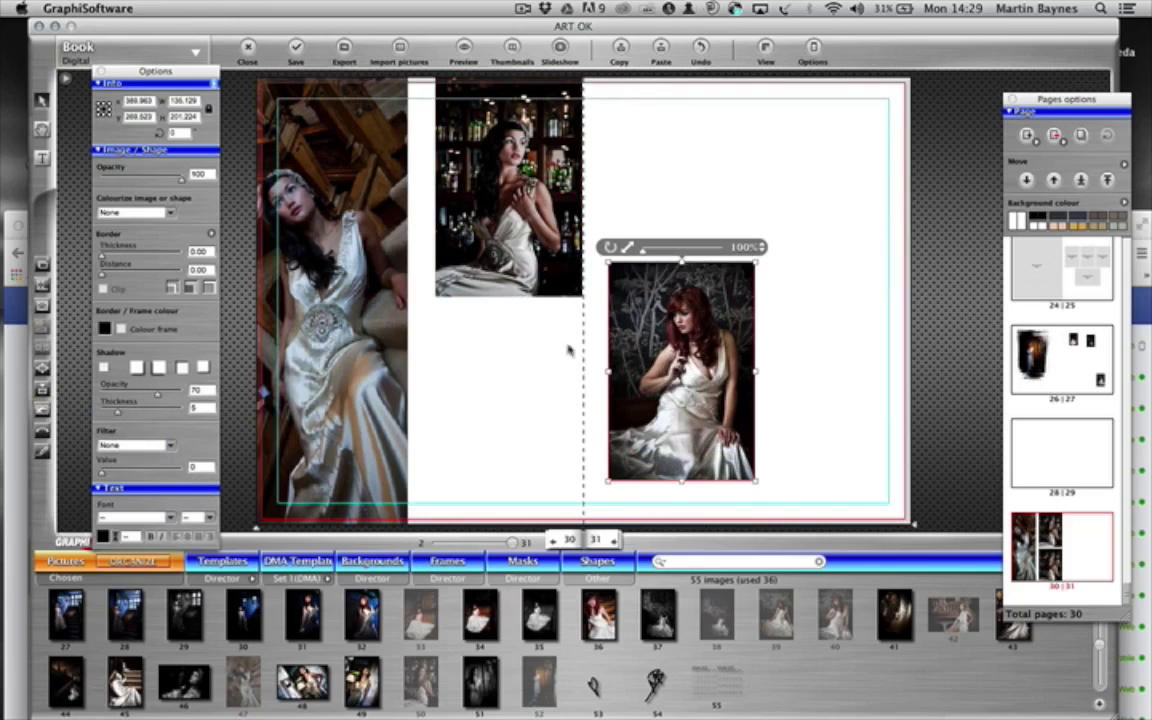
Step: Move the resized picture directly beneath the bar photo, lined up with its sides and the bottom edge of page 30
left_click_drag(626, 247, 452, 288)
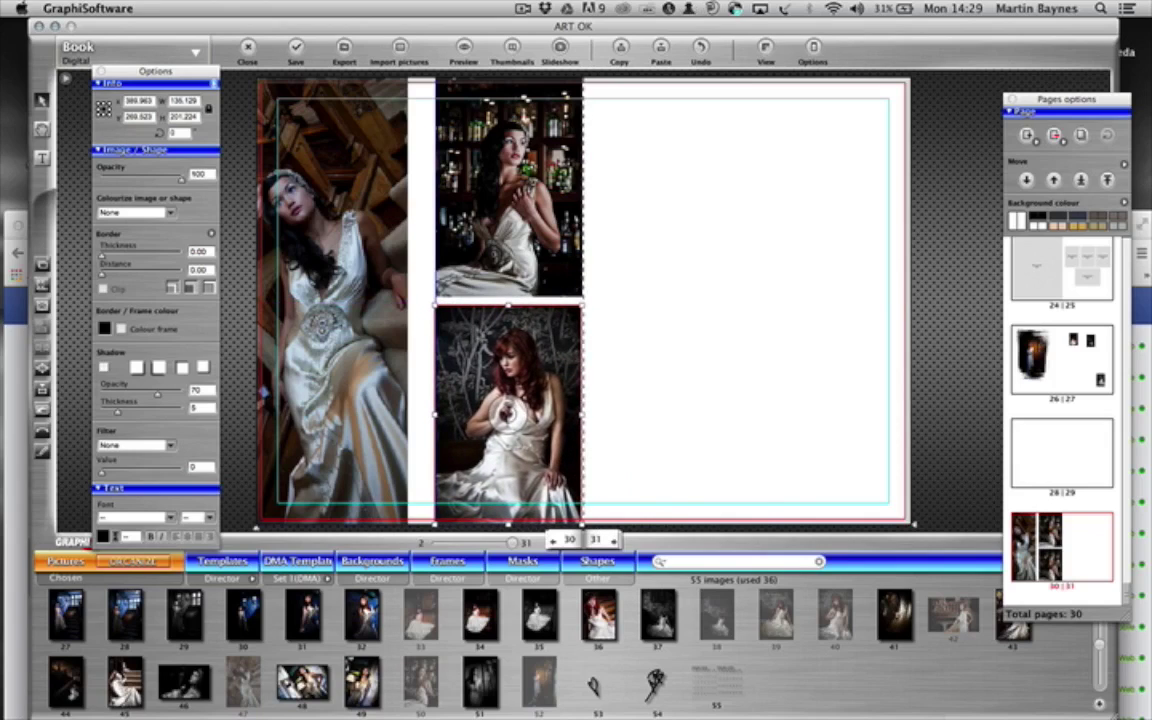
left_click_drag(489, 316, 489, 316)
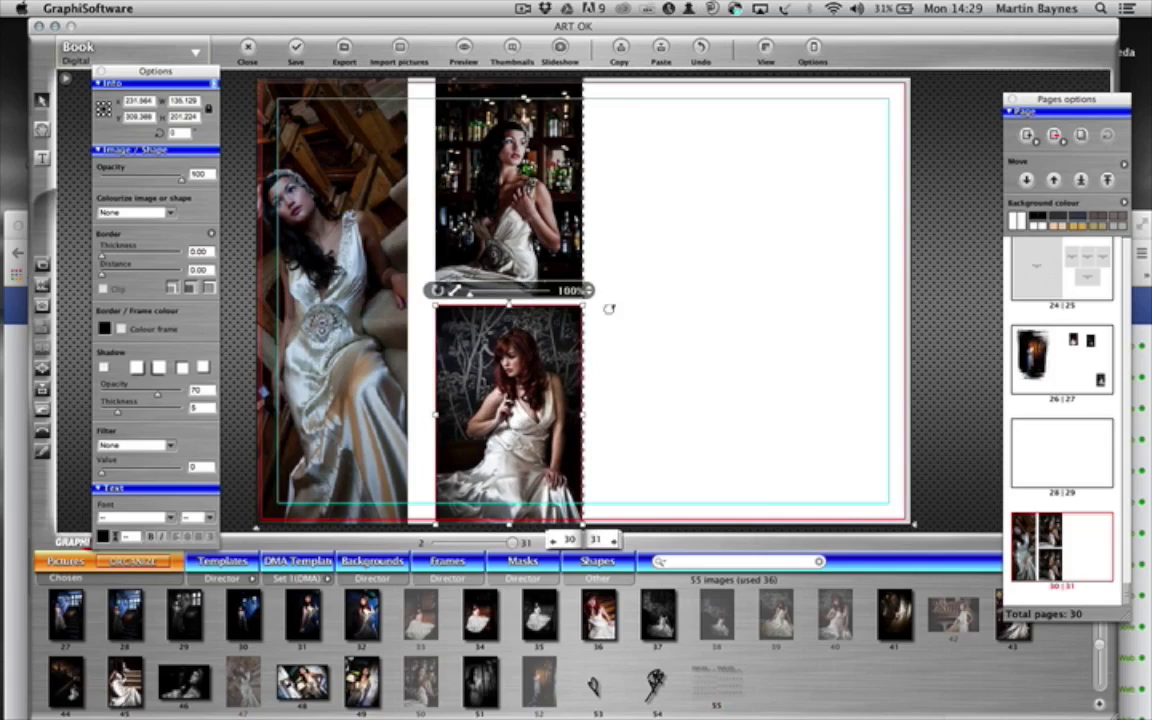
left_click(660, 318)
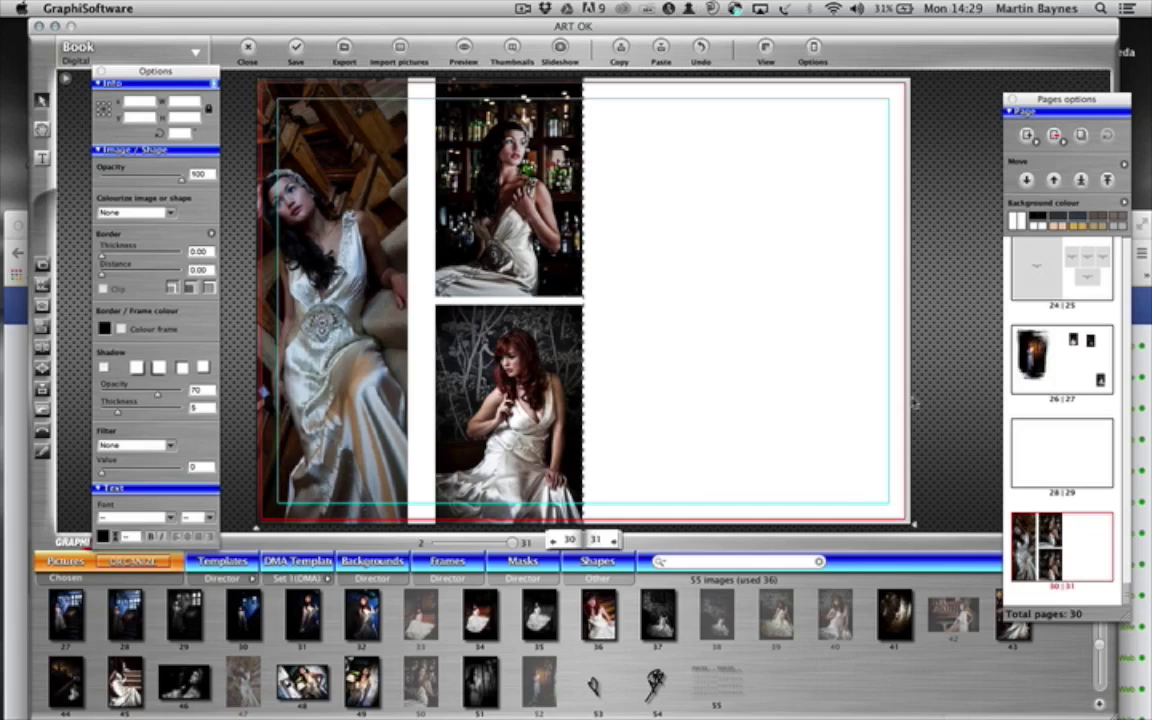
Step: Try a horizontal guide at about Y 208 between the two stacked pictures, and return it to the page's top edge
left_click_drag(914, 527, 900, 84)
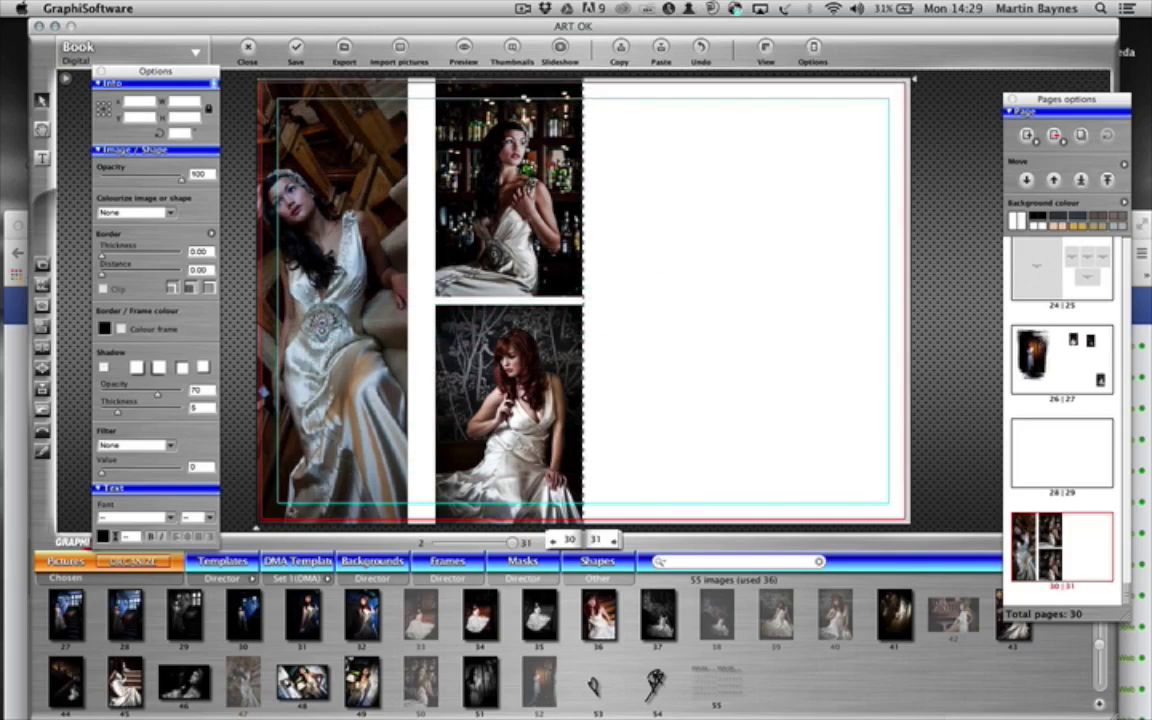
left_click_drag(257, 530, 459, 538)
left_click_drag(914, 83, 875, 310)
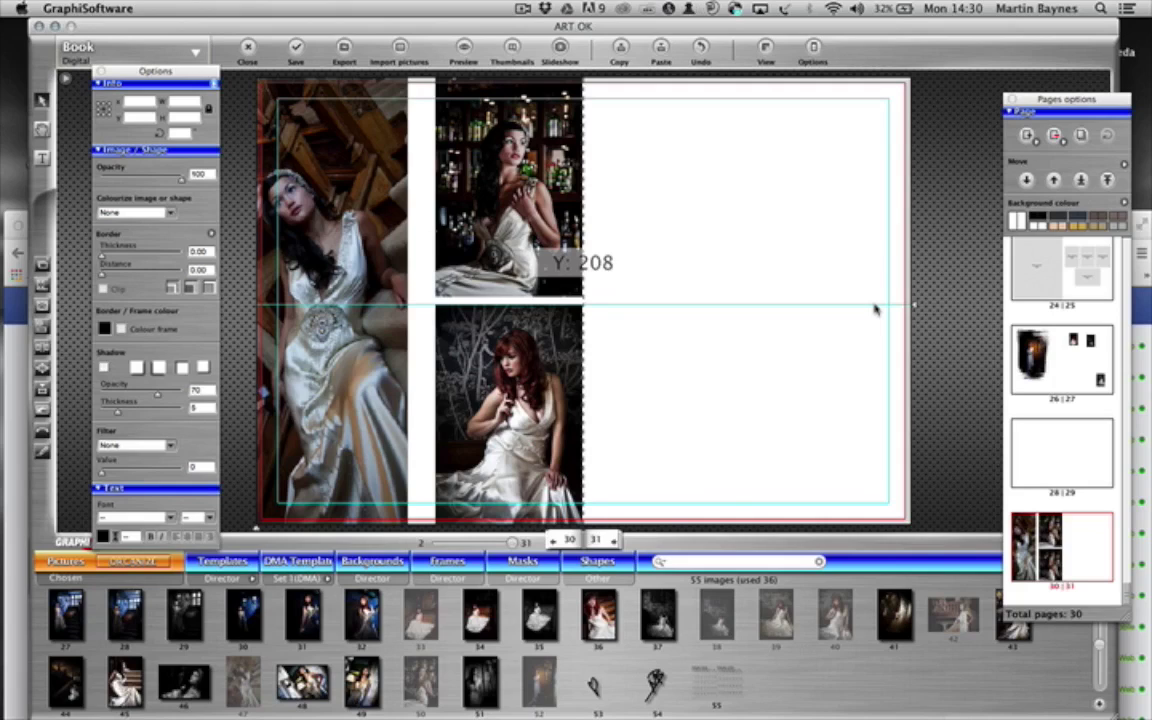
left_click_drag(875, 310, 880, 72)
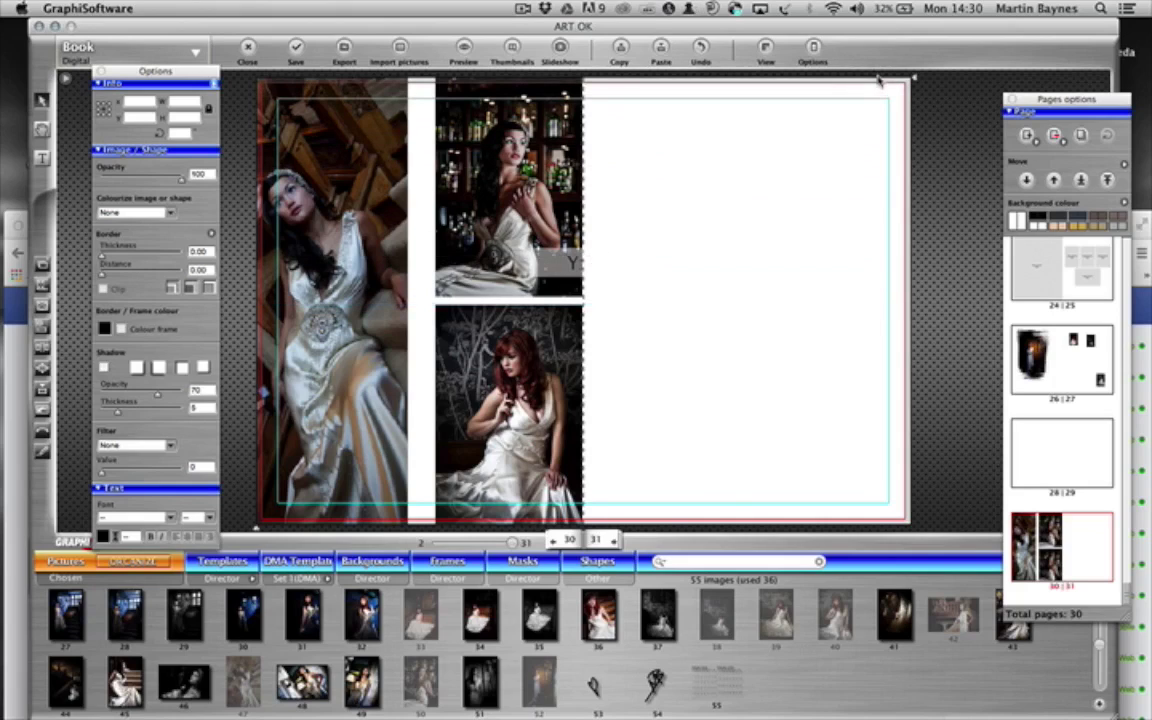
Step: Check the Y positions of the facing edges of the two stacked pictures on page 30 to find their gap
left_click(470, 180)
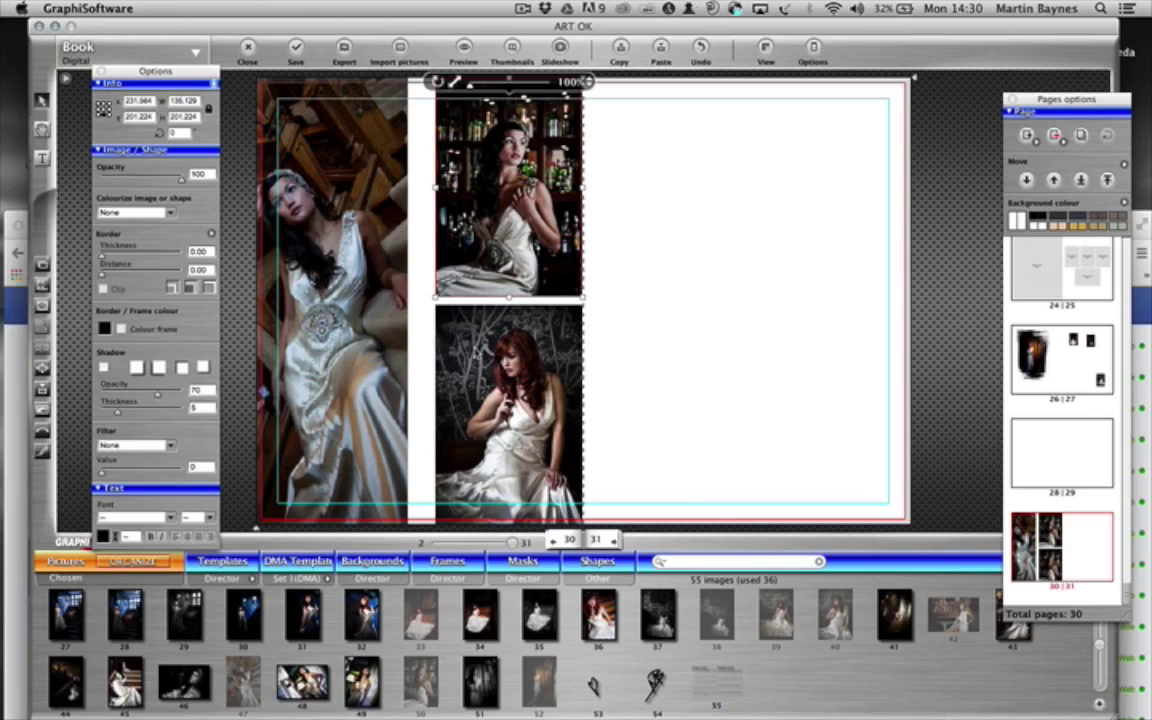
left_click(458, 372)
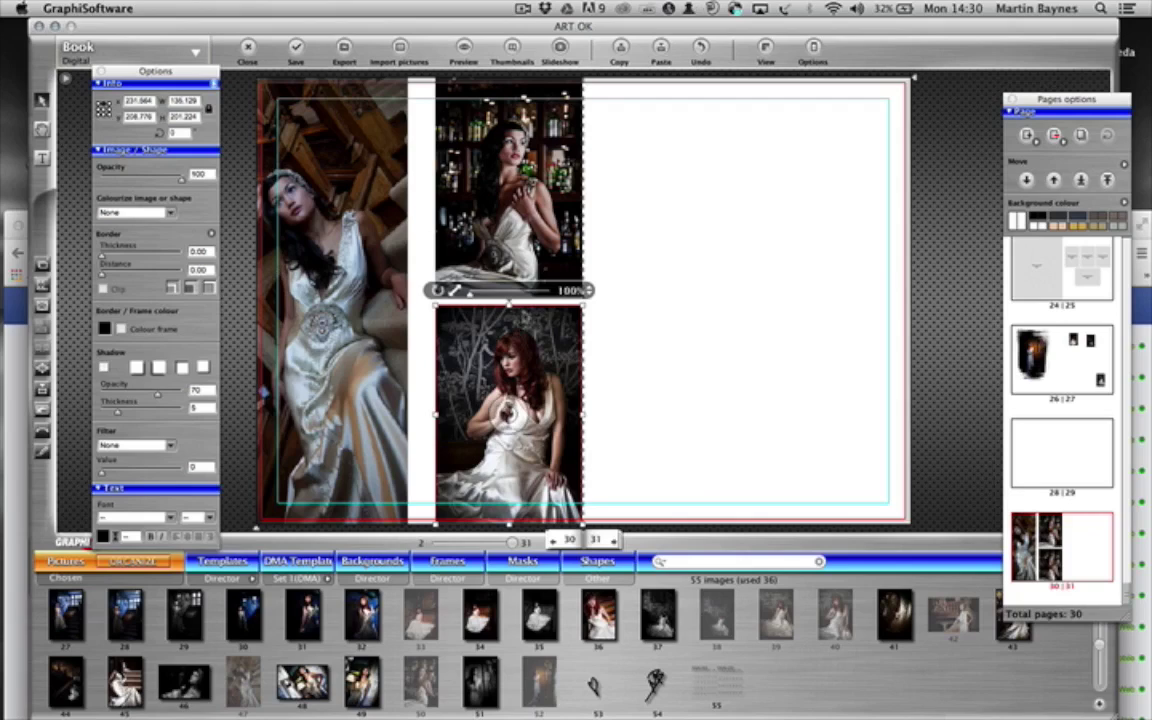
left_click(457, 167)
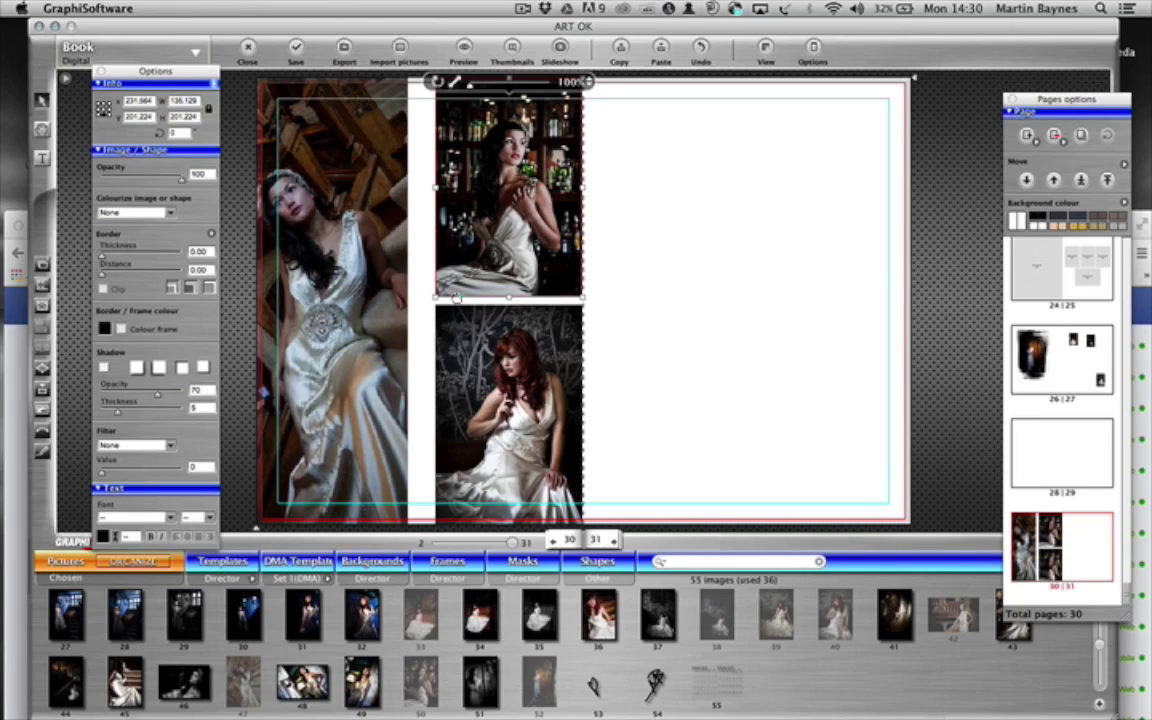
Step: Set the X position of the tall picture's right edge to 156 so its gap to the stacked pictures matches theirs
left_click(376, 265)
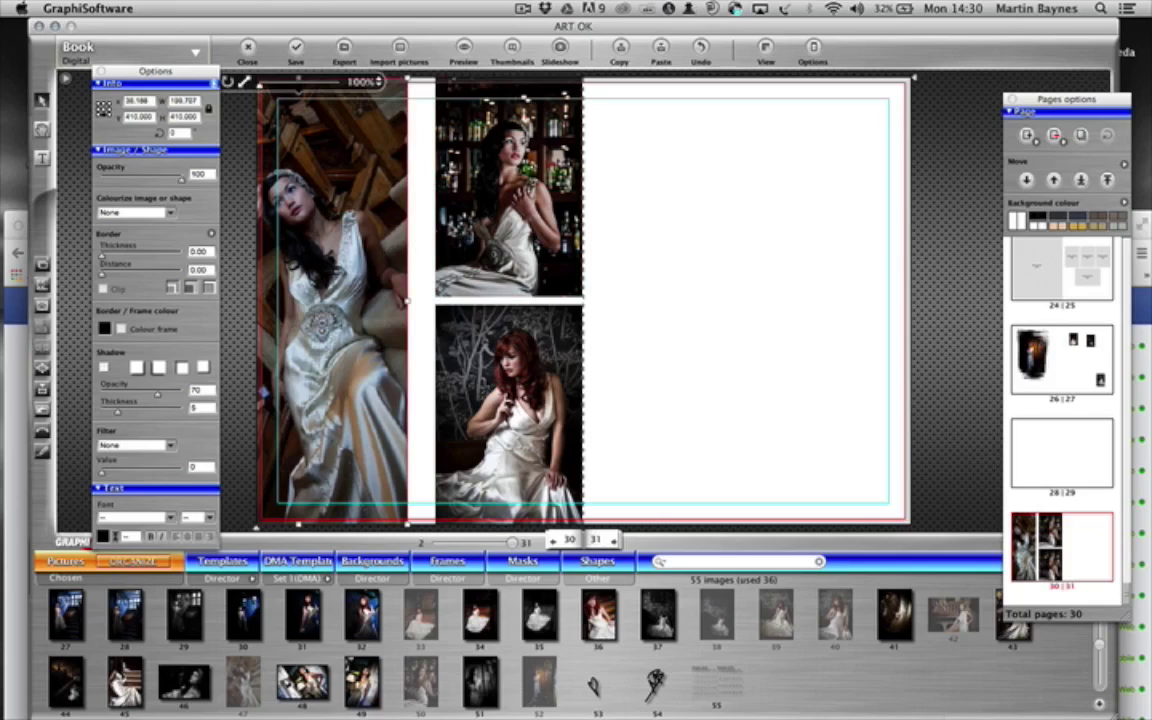
left_click(457, 168)
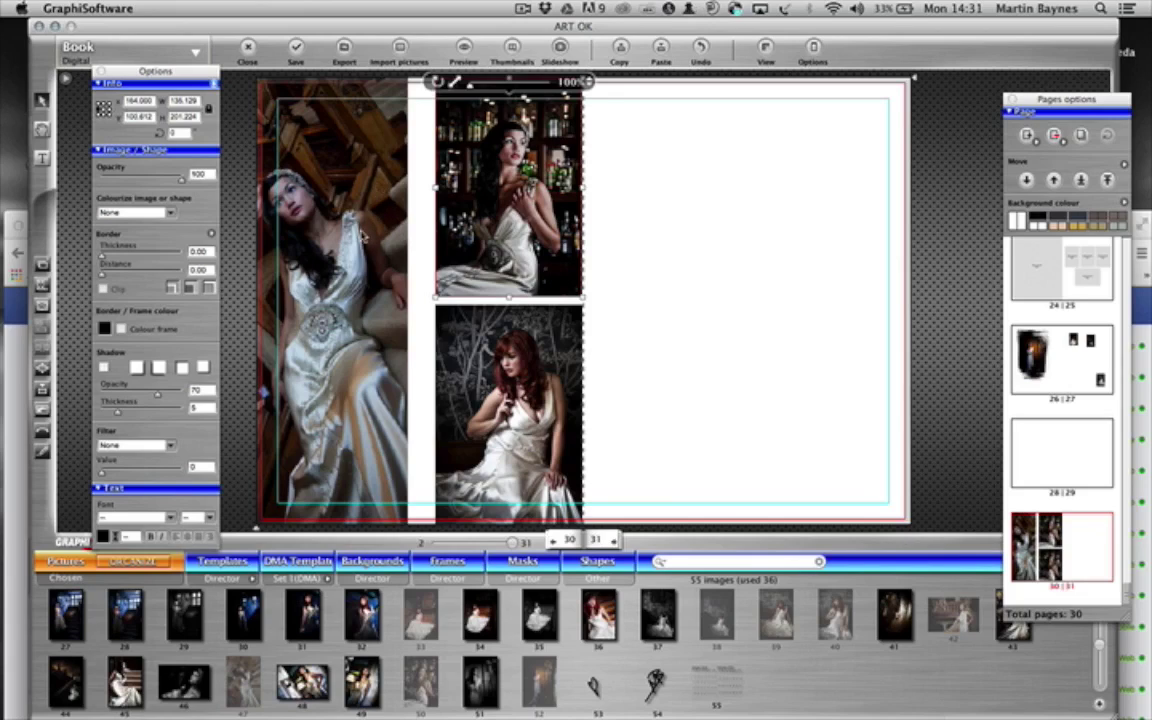
left_click(345, 170)
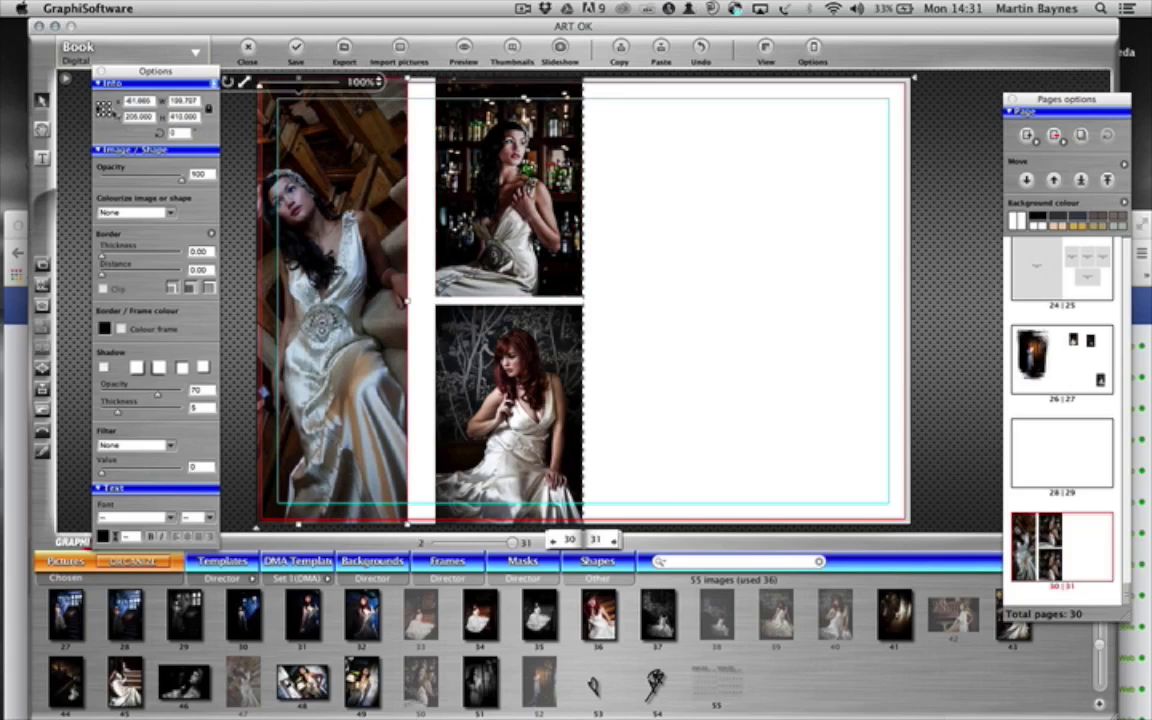
left_click(110, 109)
left_click_drag(148, 101, 103, 104)
type("196,00")
key("Return")
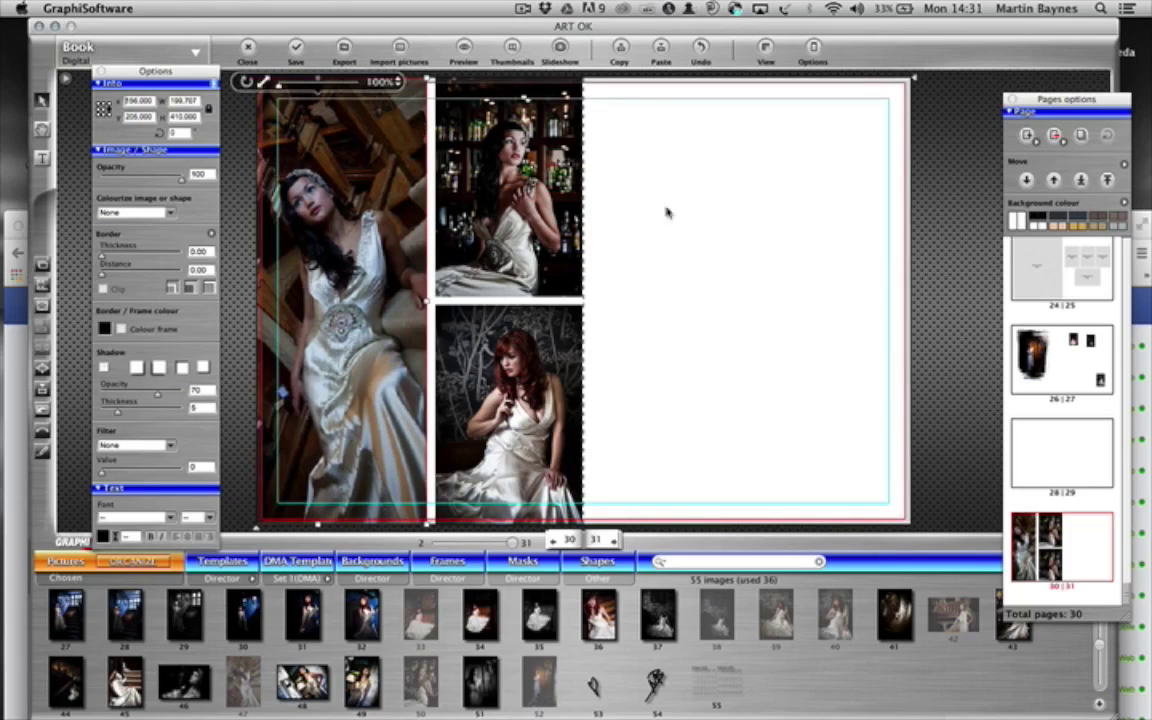
left_click(738, 244)
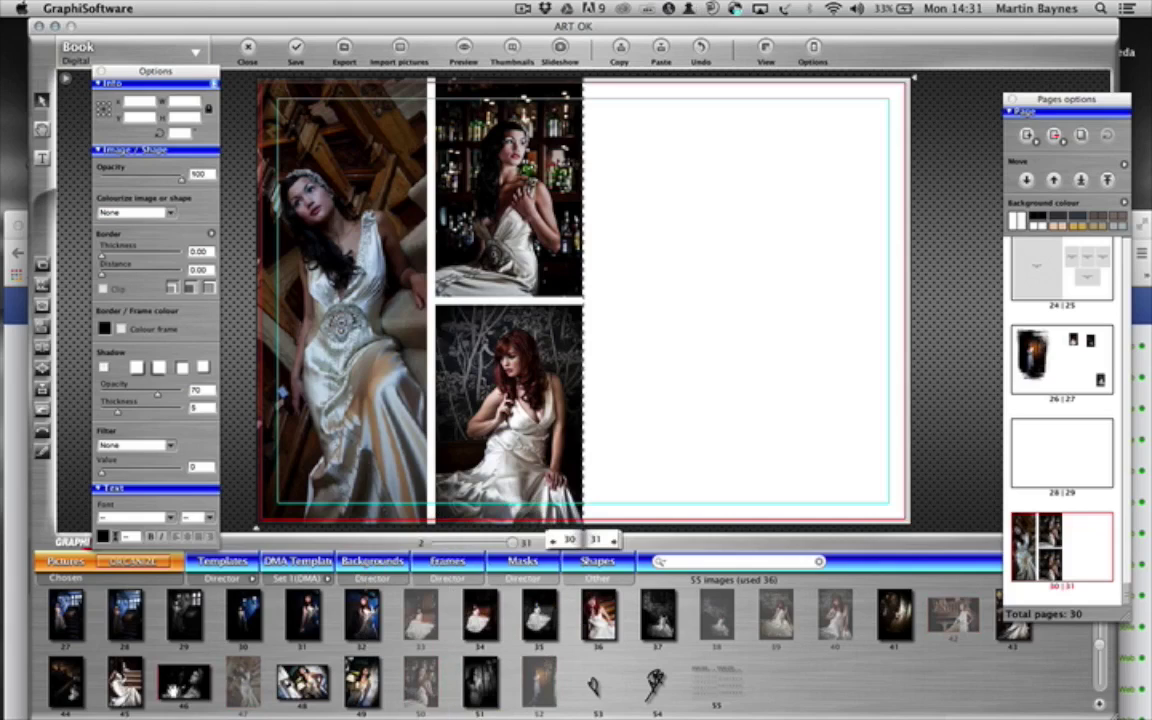
Step: Place picture 45 near the top of page 31 and shrink it to about 49 wide by 73 high
mouse_move(122, 690)
left_click_drag(122, 690, 758, 168)
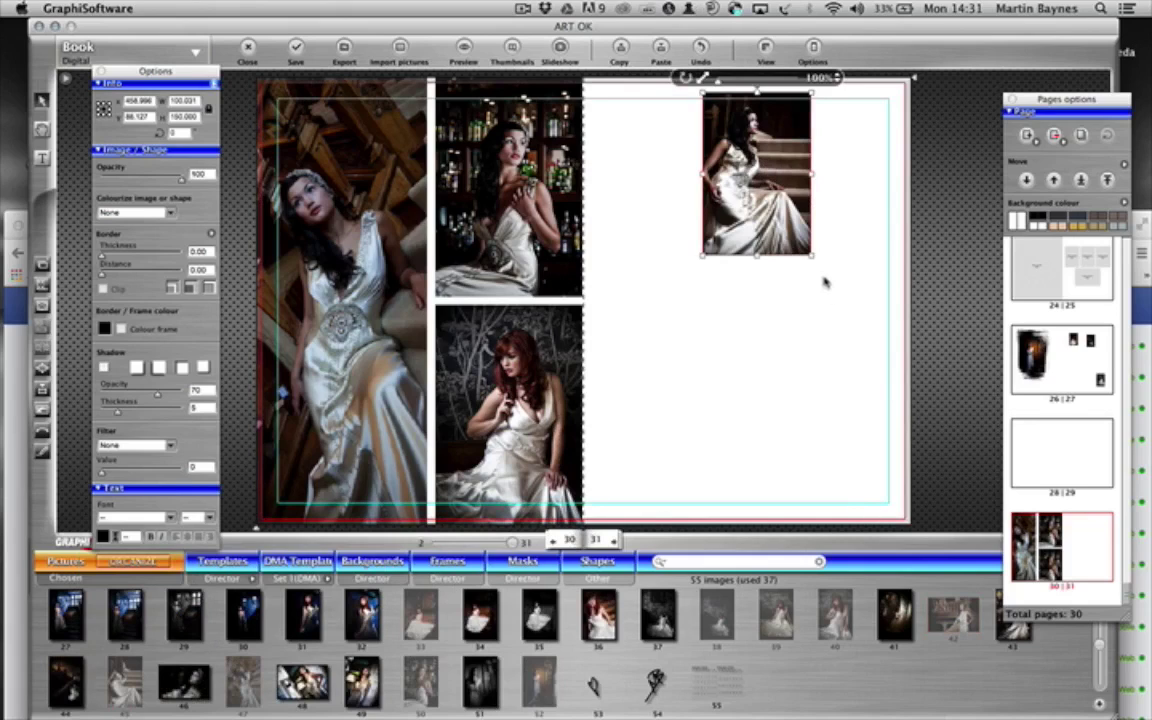
left_click_drag(812, 256, 756, 172)
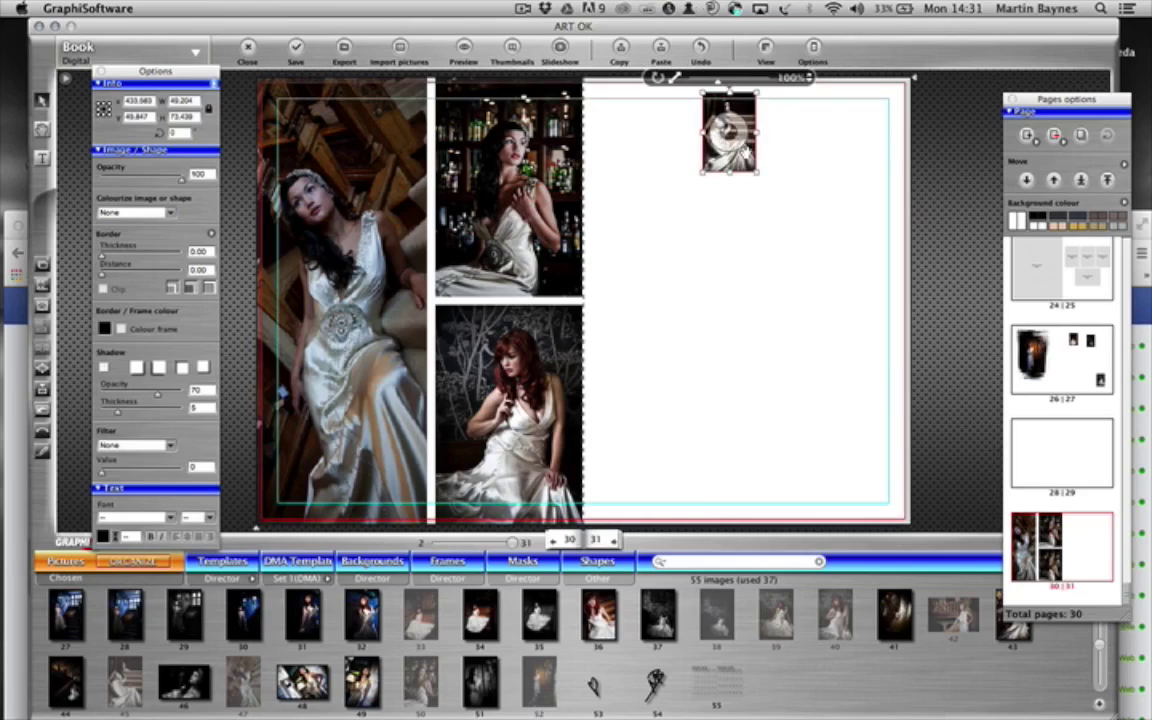
left_click_drag(729, 132, 773, 141)
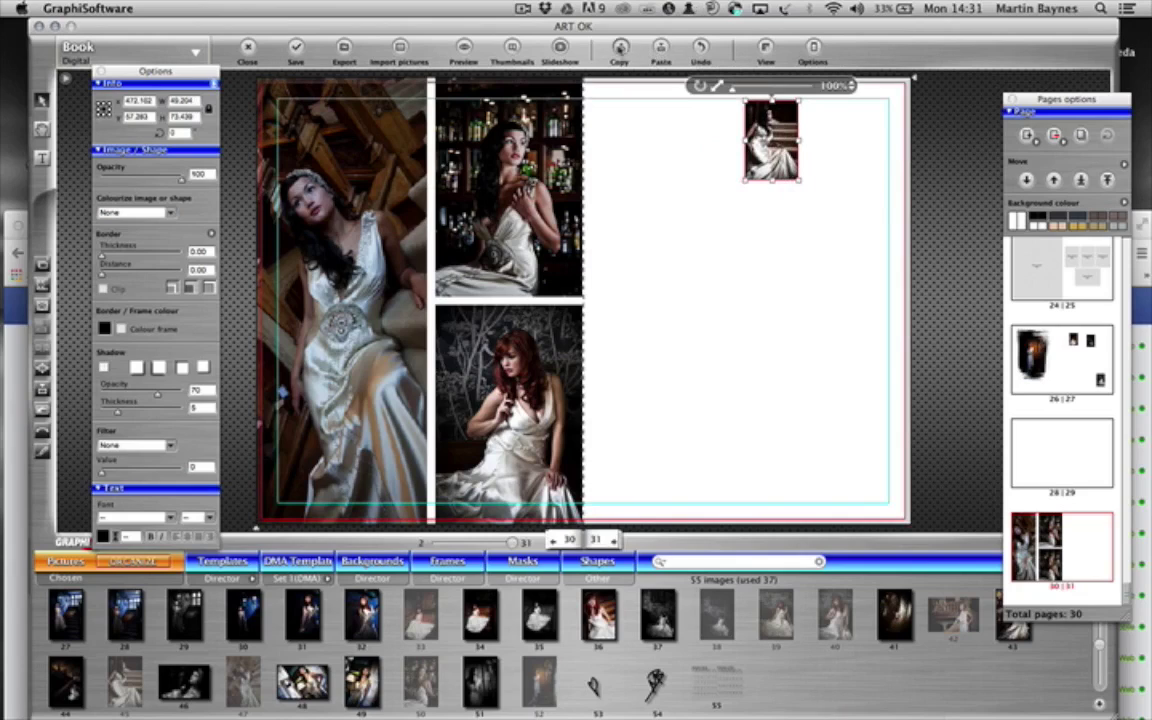
Step: Make three copies of the small picture and spread all four roughly down page 31
left_click(662, 48)
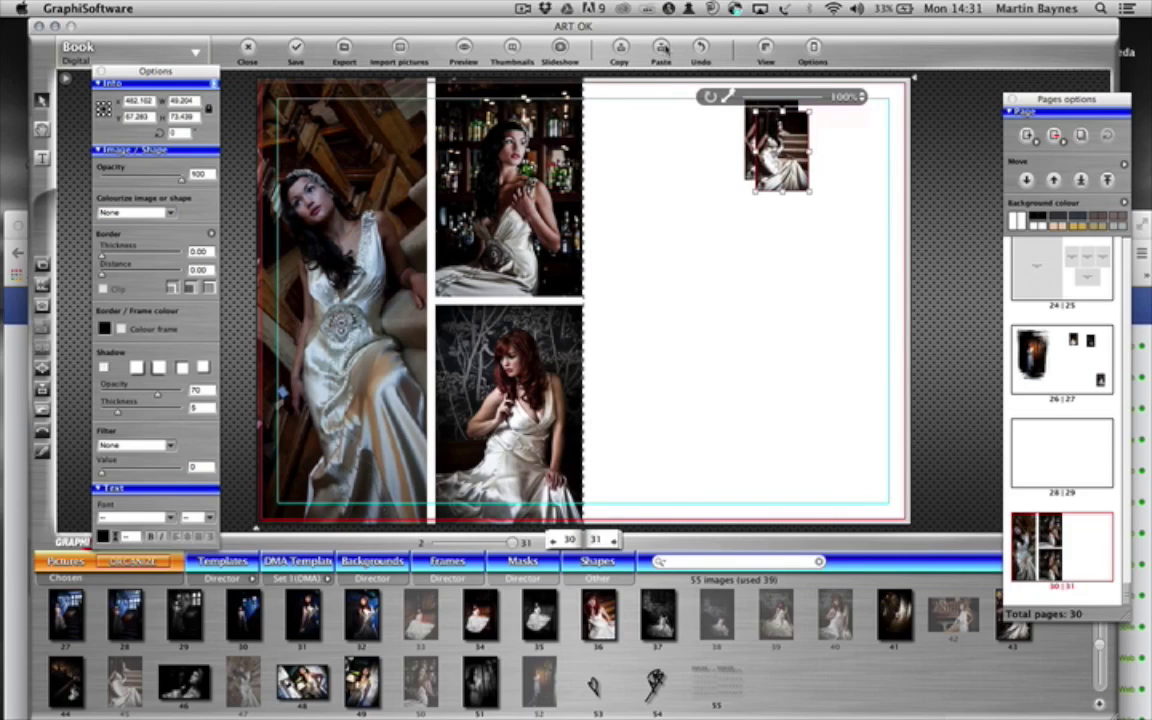
left_click_drag(802, 184, 811, 391)
left_click_drag(795, 188, 817, 463)
left_click_drag(784, 236, 722, 236)
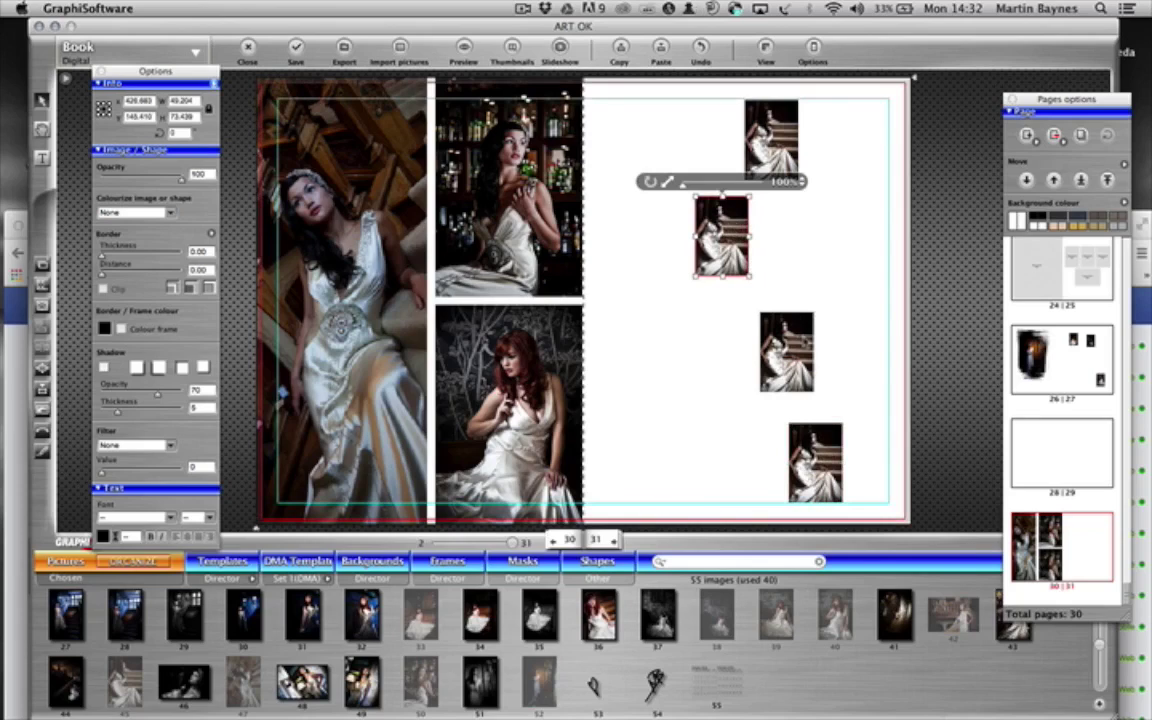
left_click_drag(771, 137, 781, 136)
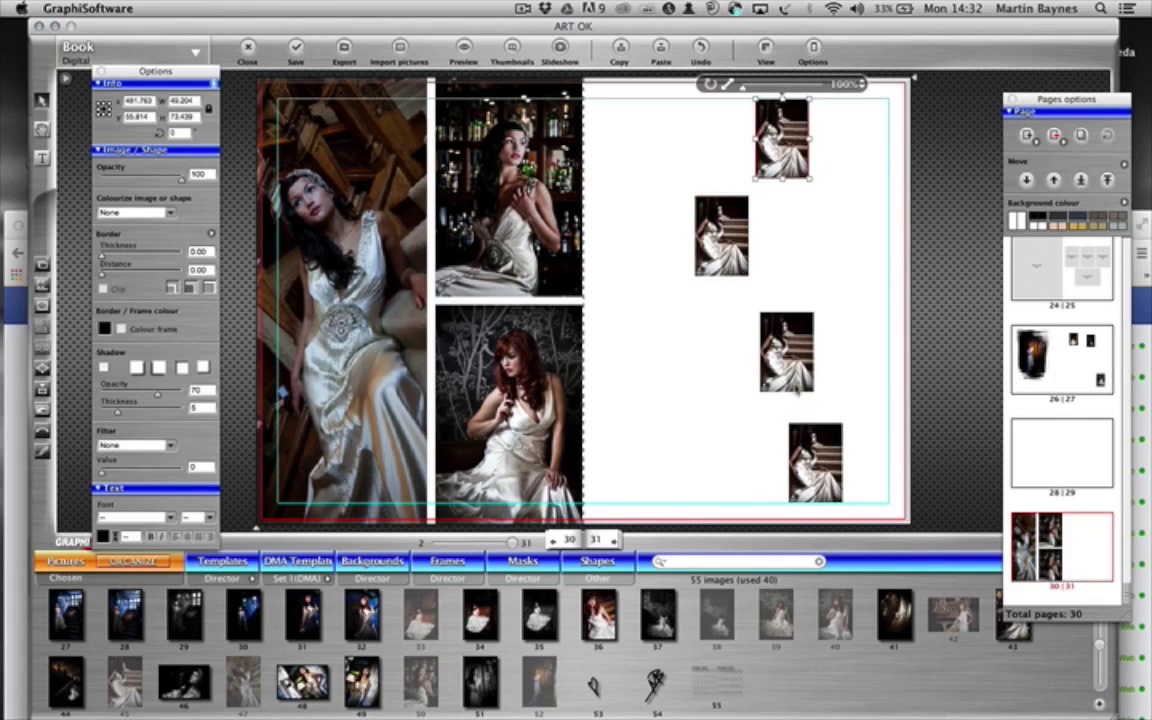
left_click_drag(800, 380, 763, 398)
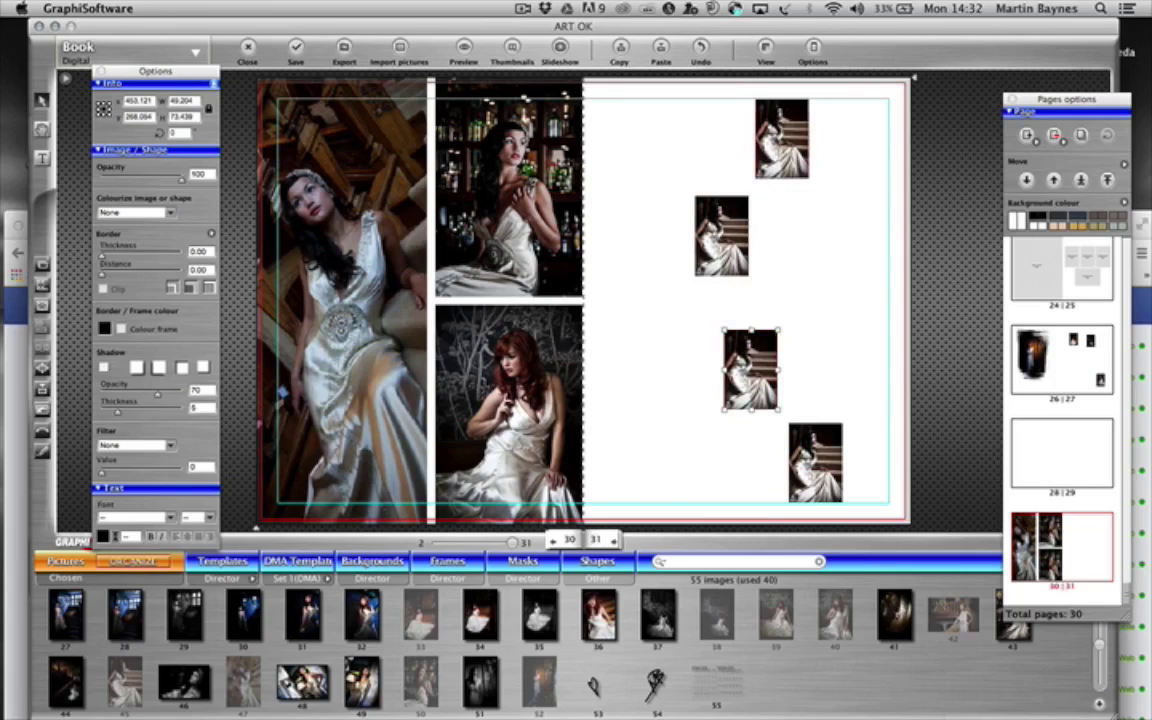
Step: Select all four small pictures on page 31 and distribute the vertical space between them evenly
left_click(780, 136)
left_click(729, 243, "shift")
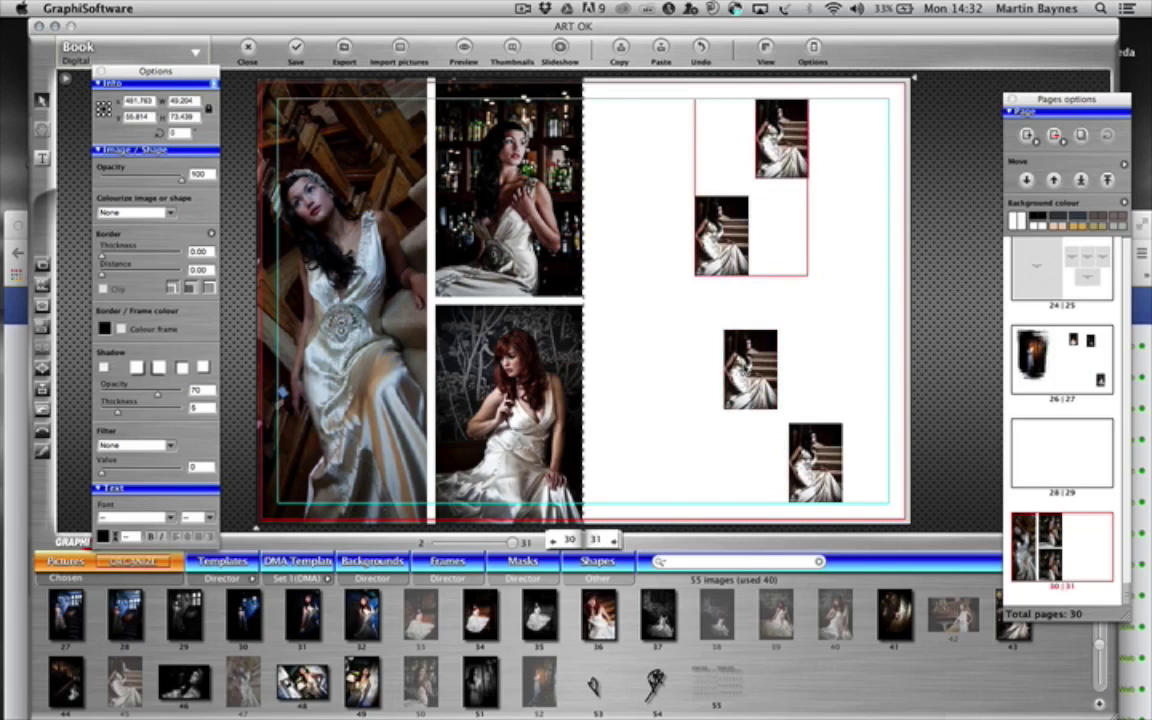
left_click_drag(628, 248, 729, 371)
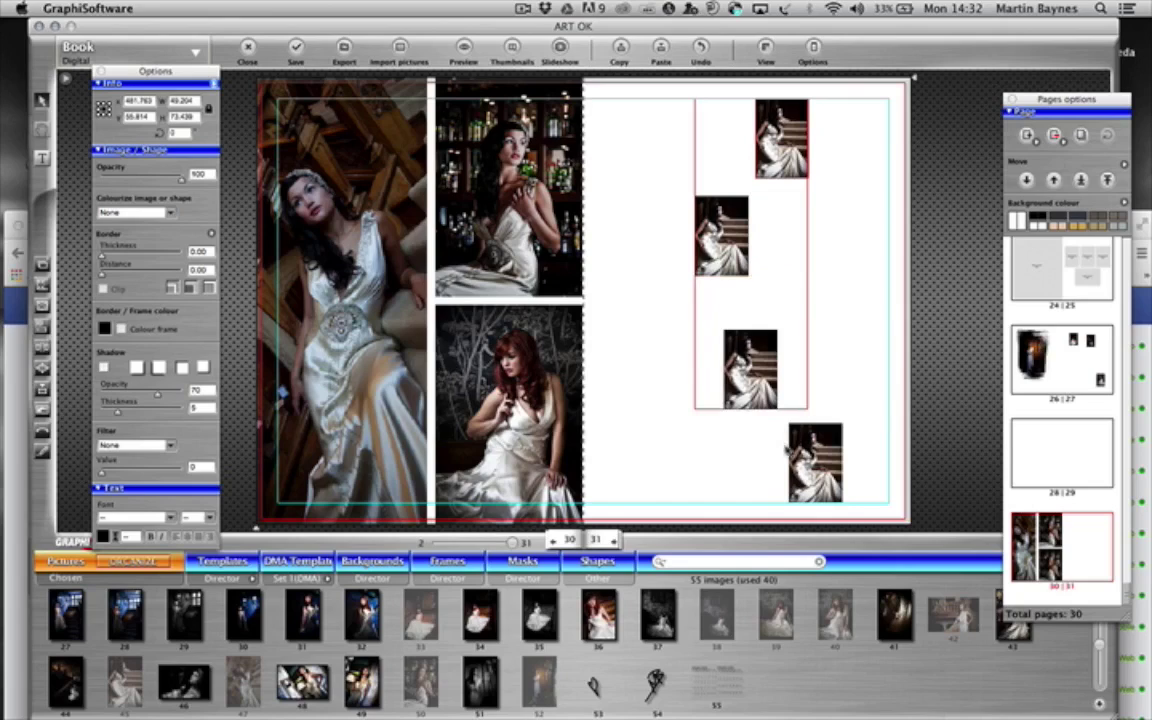
left_click(815, 462, "shift")
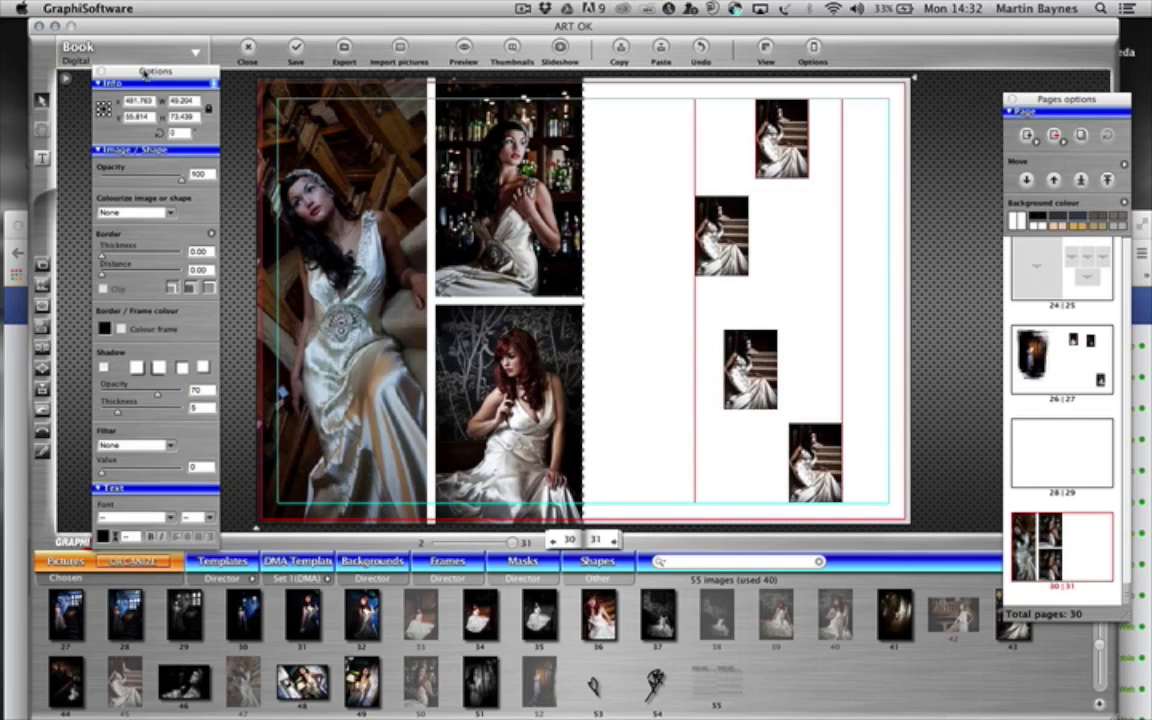
left_click_drag(143, 72, 275, 91)
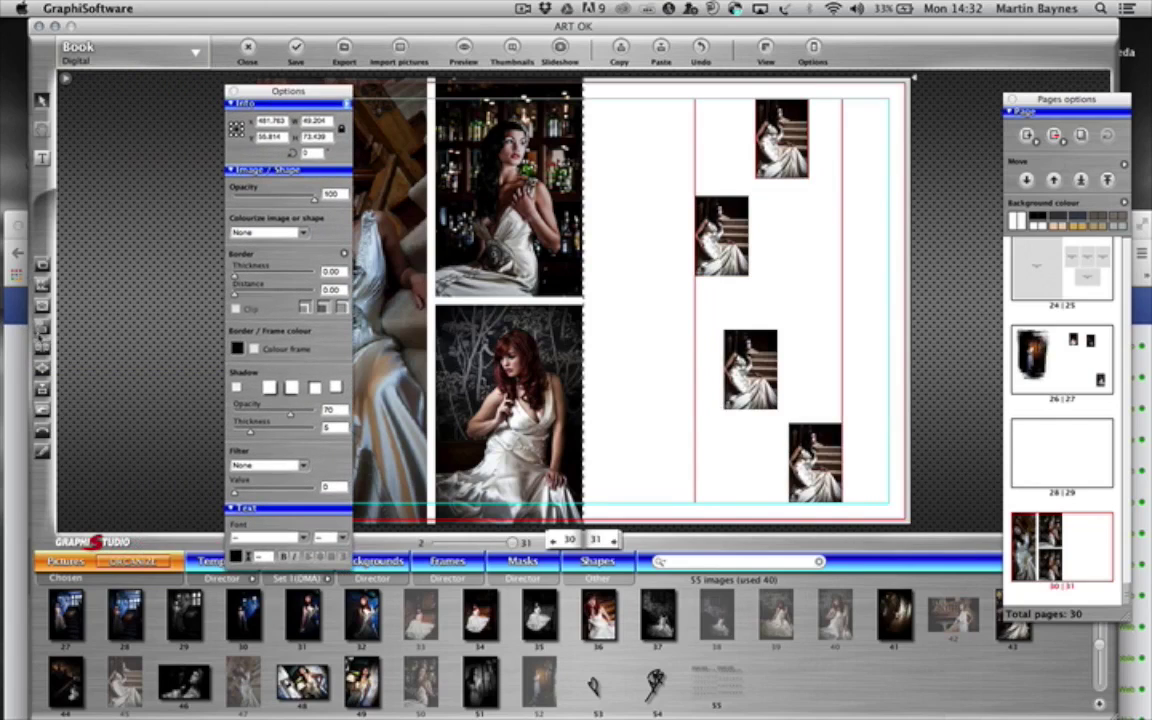
left_click(43, 350)
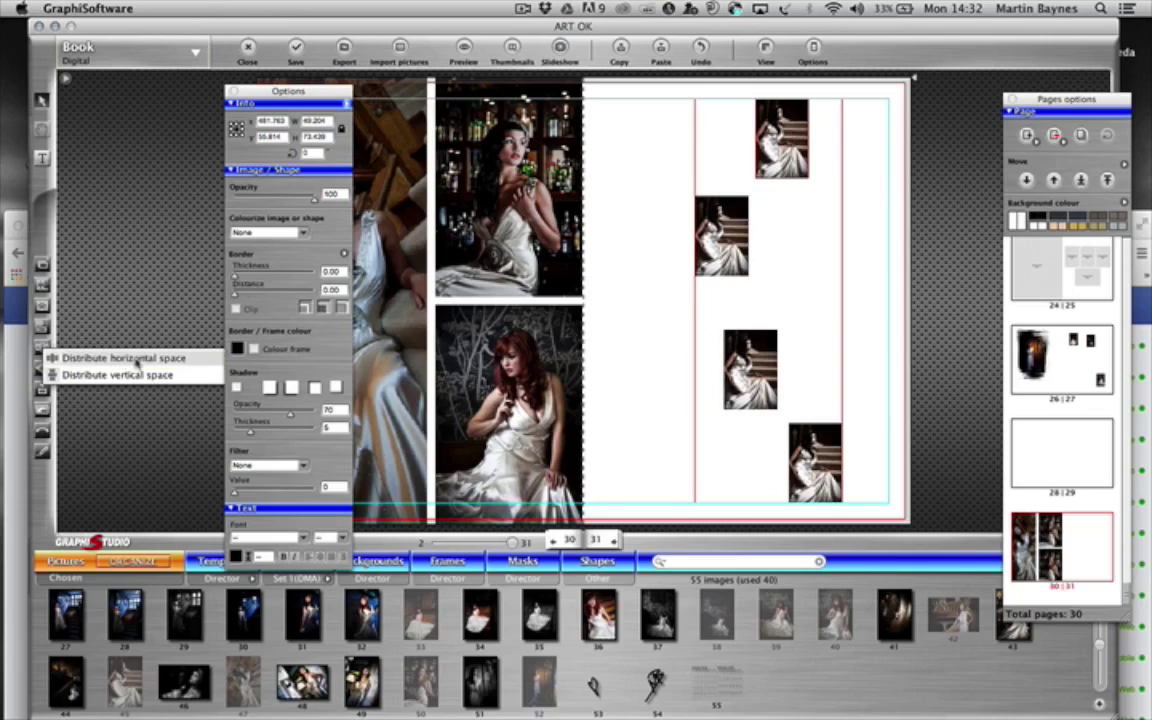
left_click(118, 375)
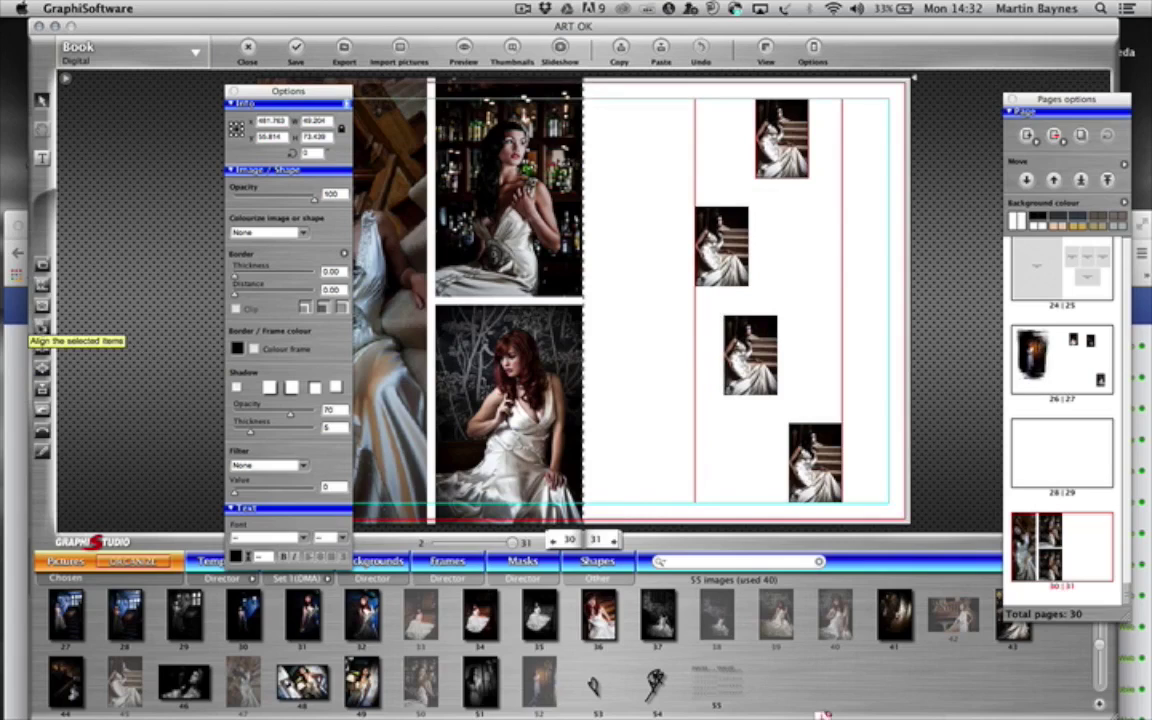
Step: Align the four small pictures by their horizontal centres and move the column near the outer edge of page 31
left_click(42, 327)
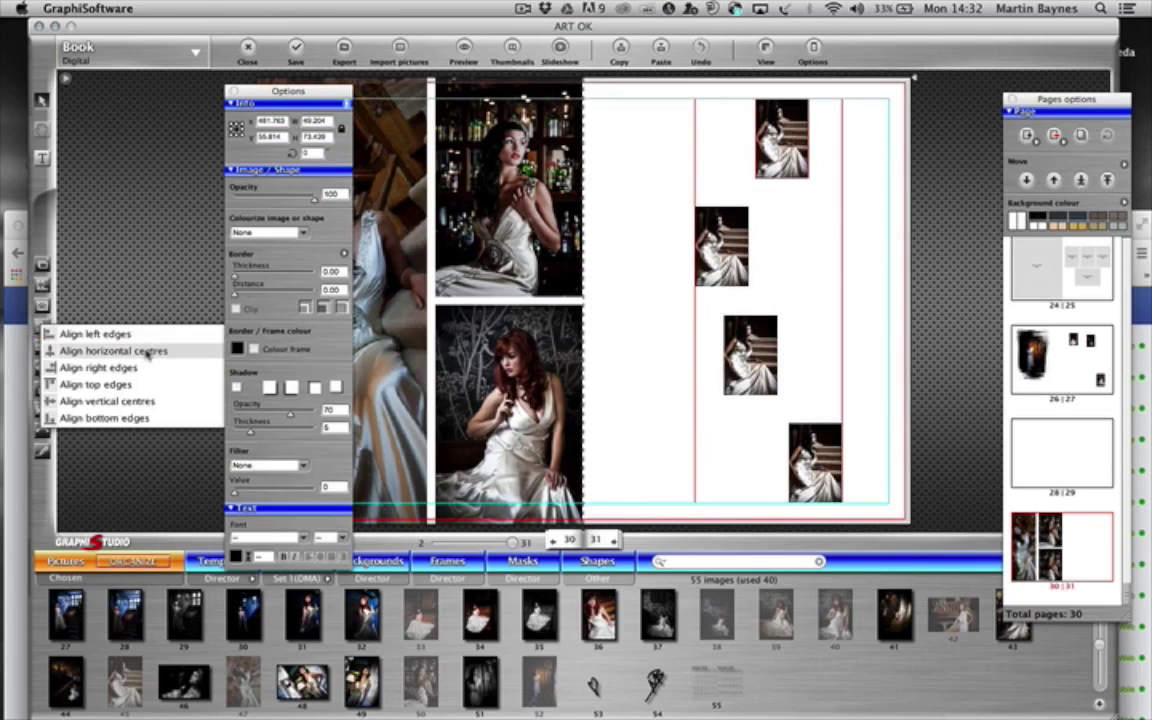
left_click(113, 351)
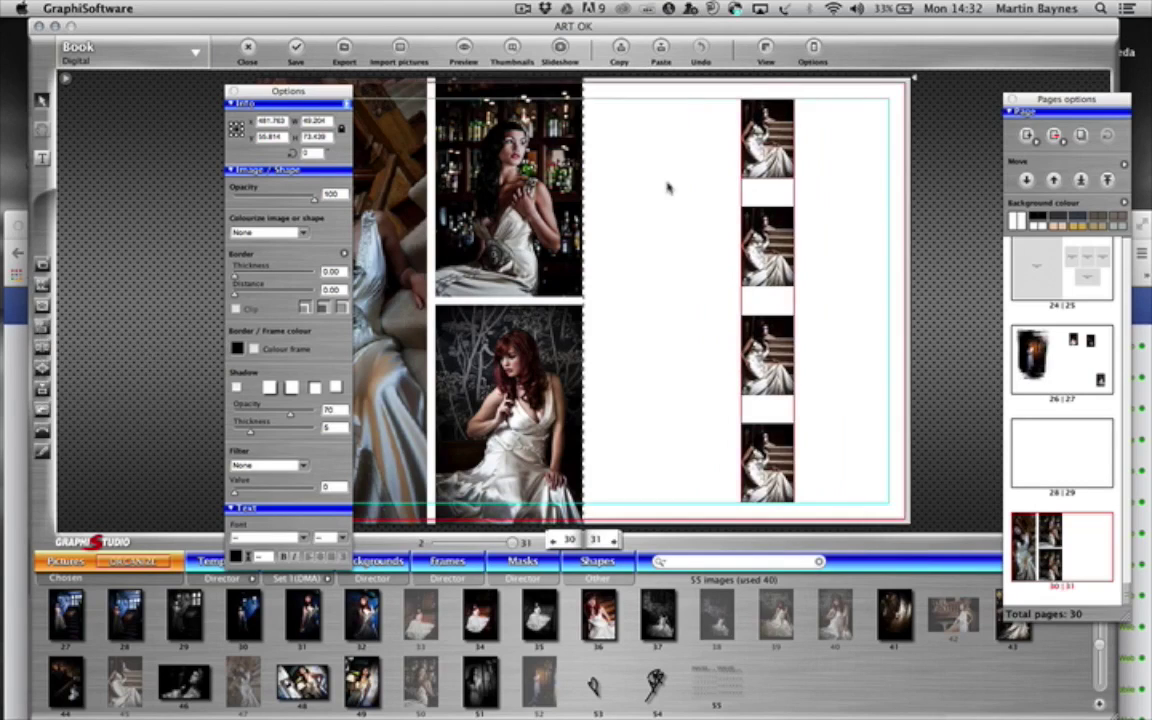
left_click_drag(767, 137, 842, 137)
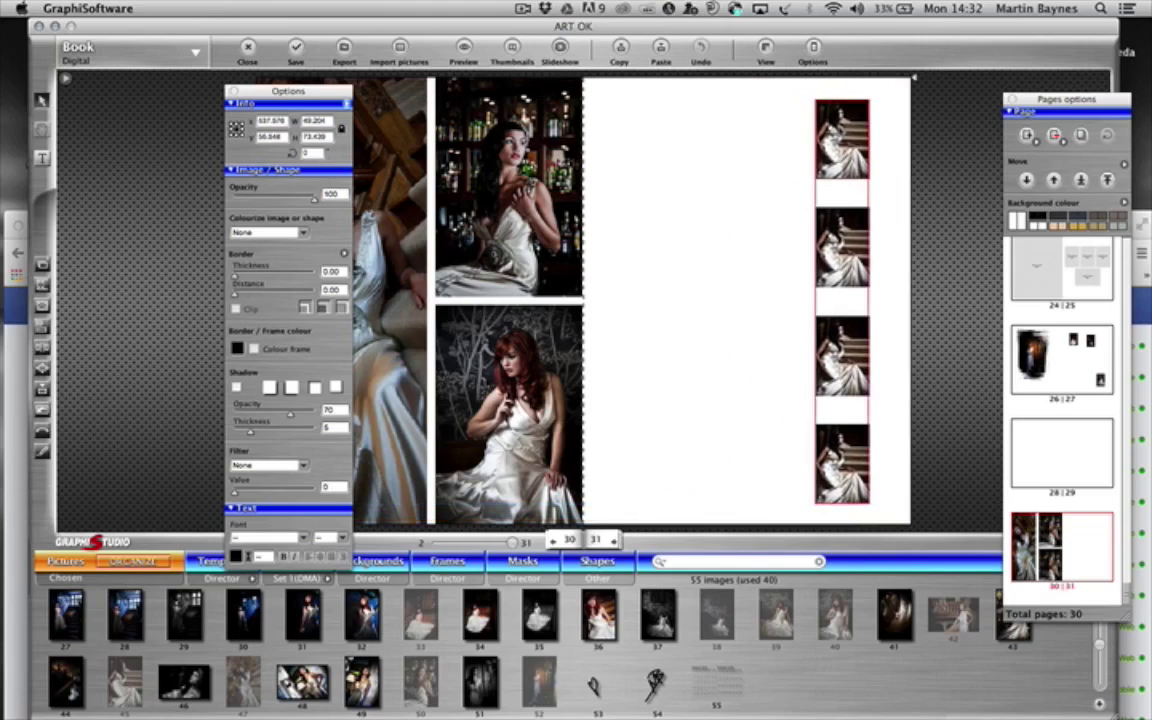
Step: Replace the lower three pictures in the column with pictures 35, 36 and 31, from top to bottom
mouse_move(893, 630)
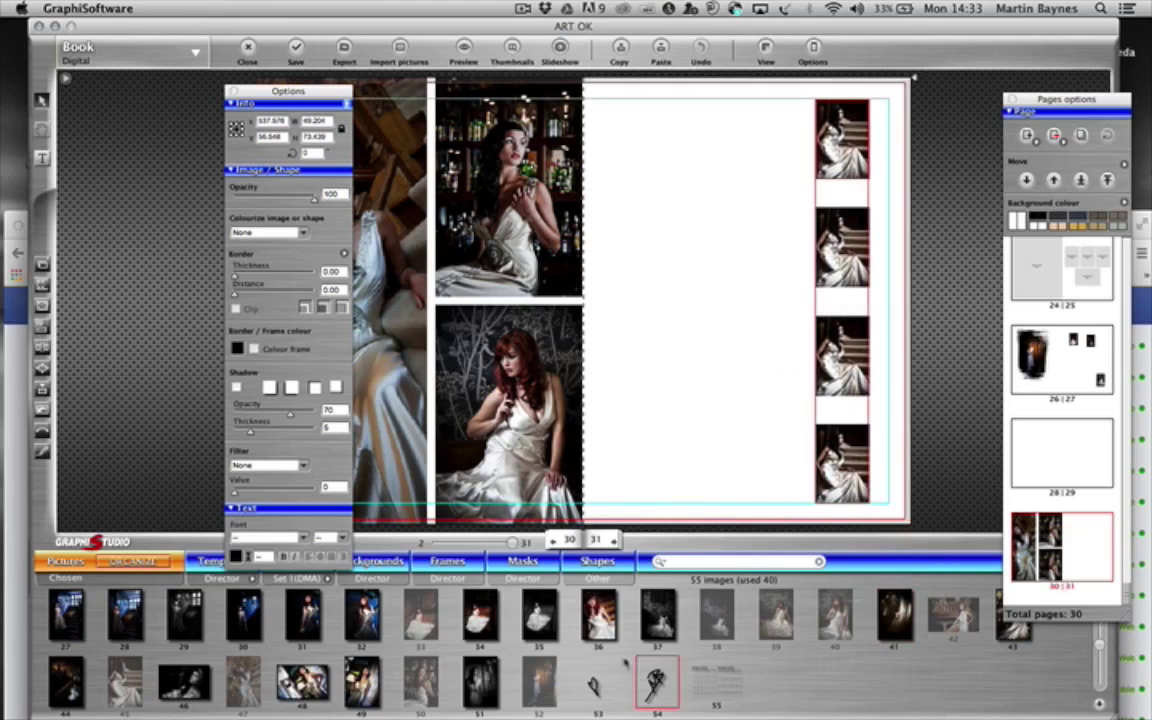
left_click_drag(541, 612, 842, 247)
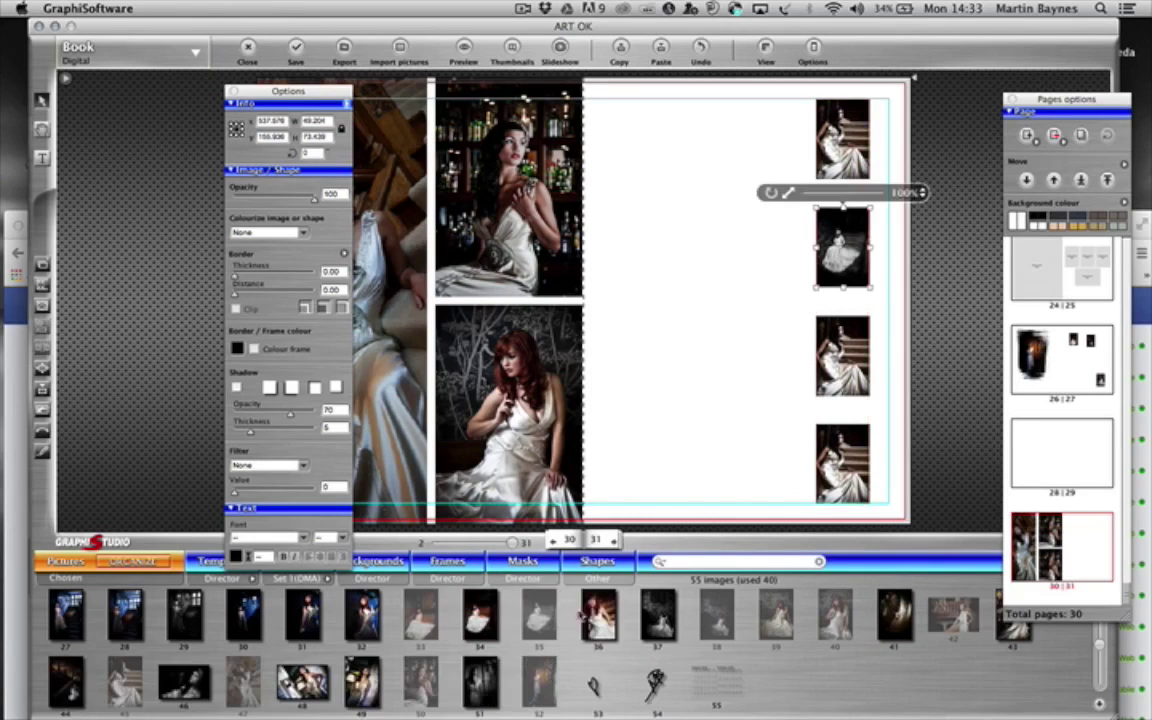
left_click_drag(599, 616, 842, 355)
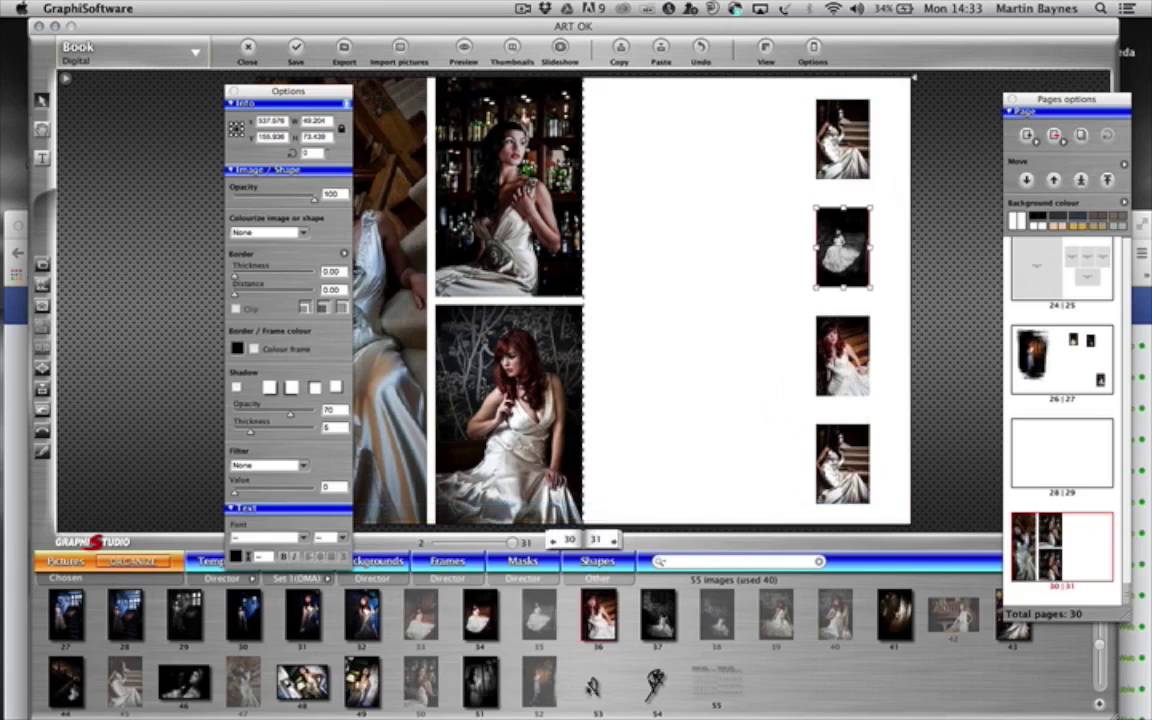
left_click_drag(290, 630, 848, 462)
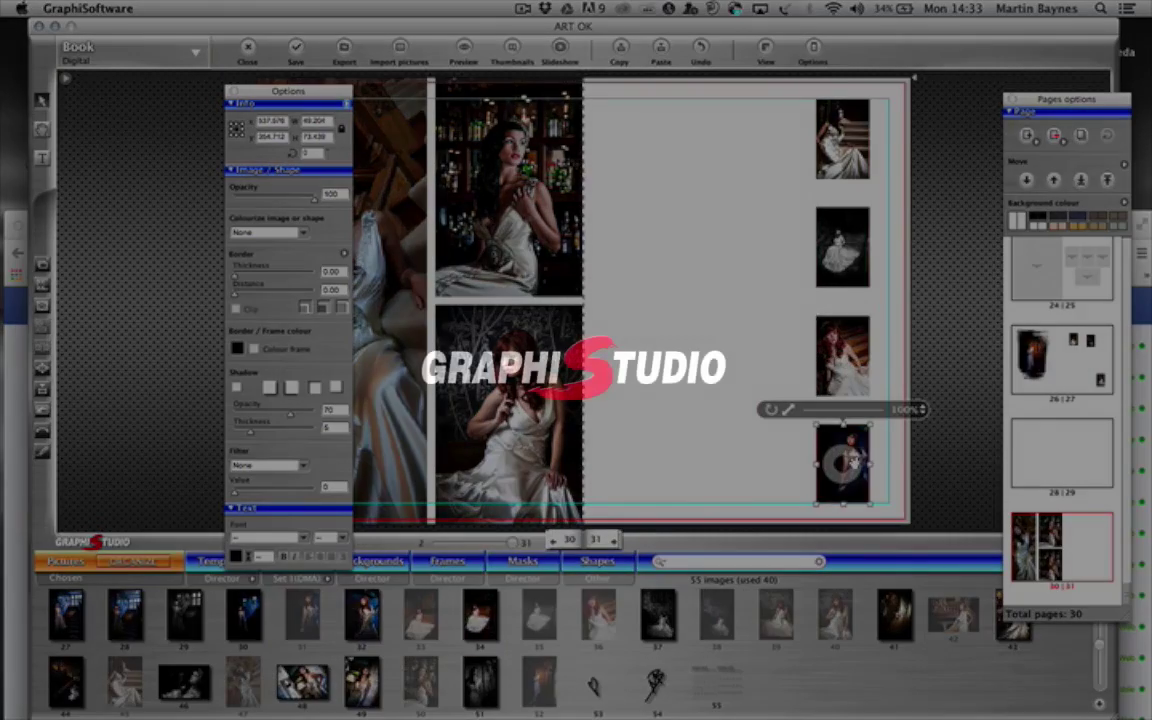